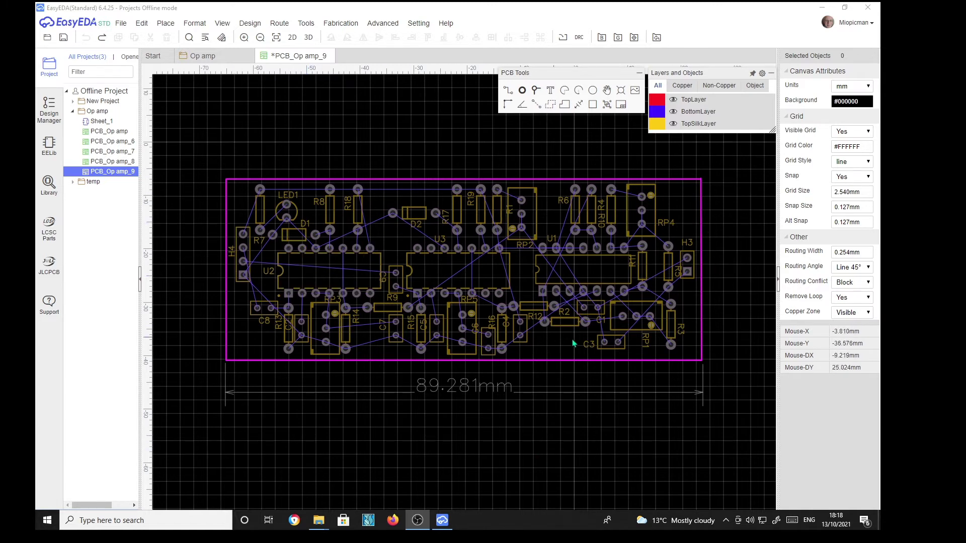
Look at the op amp schematic, return to the board layout, and browse the routing menu
left_click(217, 62)
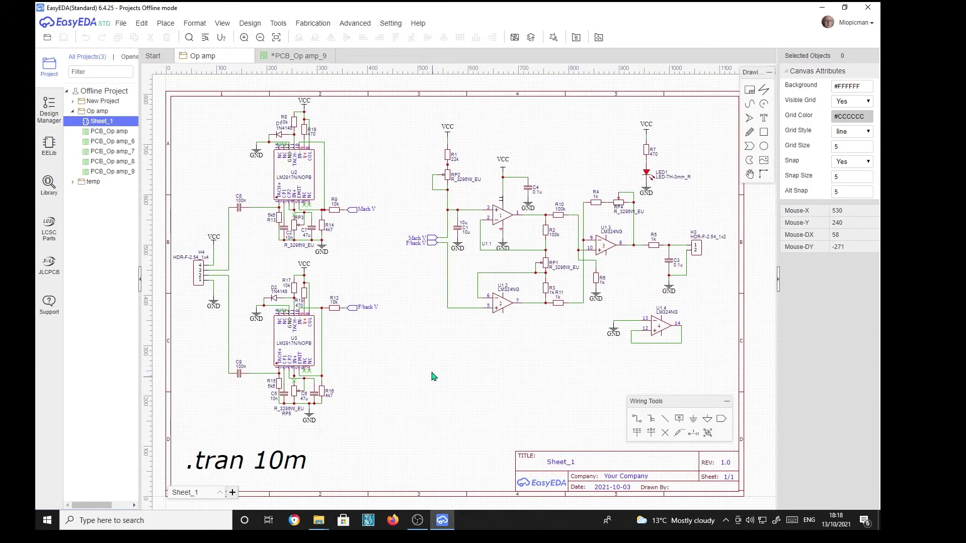
left_click(298, 61)
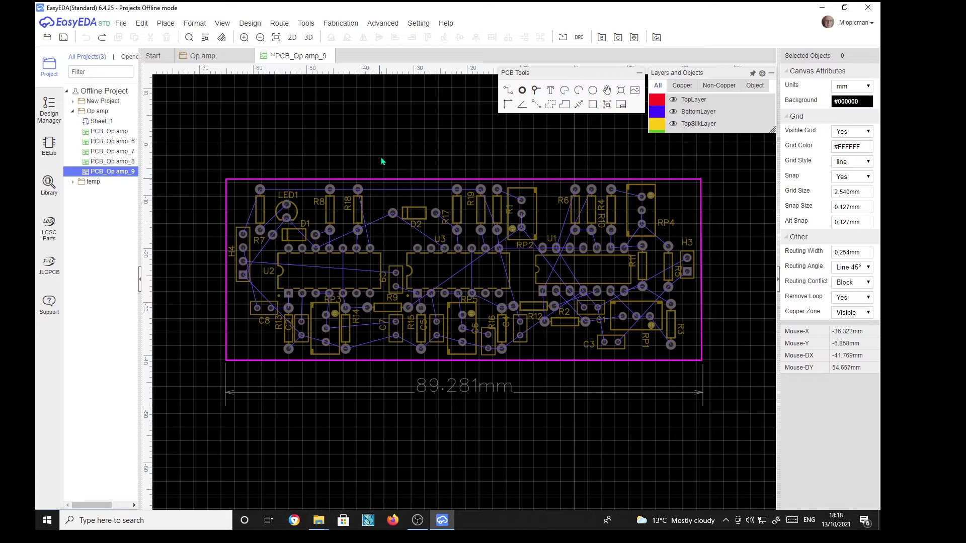
left_click(281, 24)
mouse_move(284, 36)
mouse_move(718, 97)
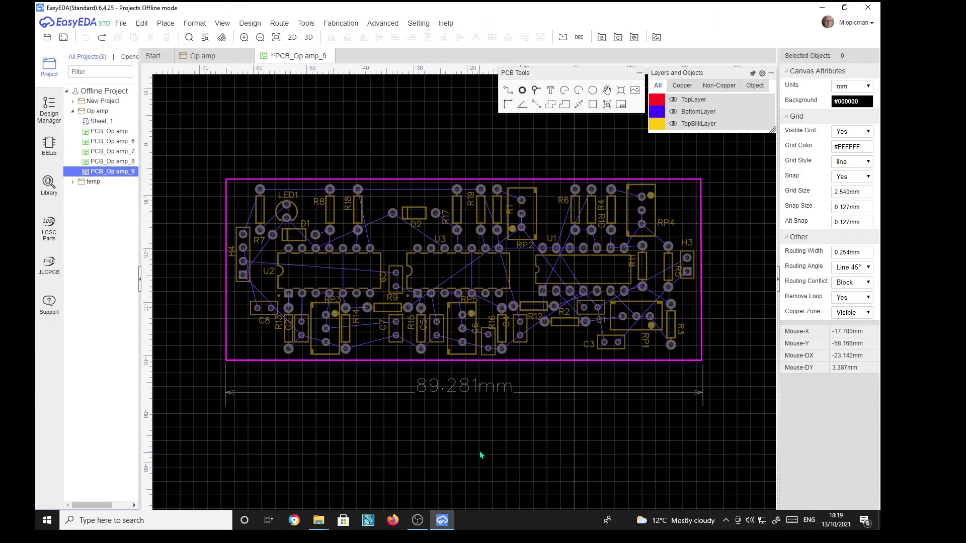
Raise the board outline's top edge and move its left edge outward
left_click(466, 179)
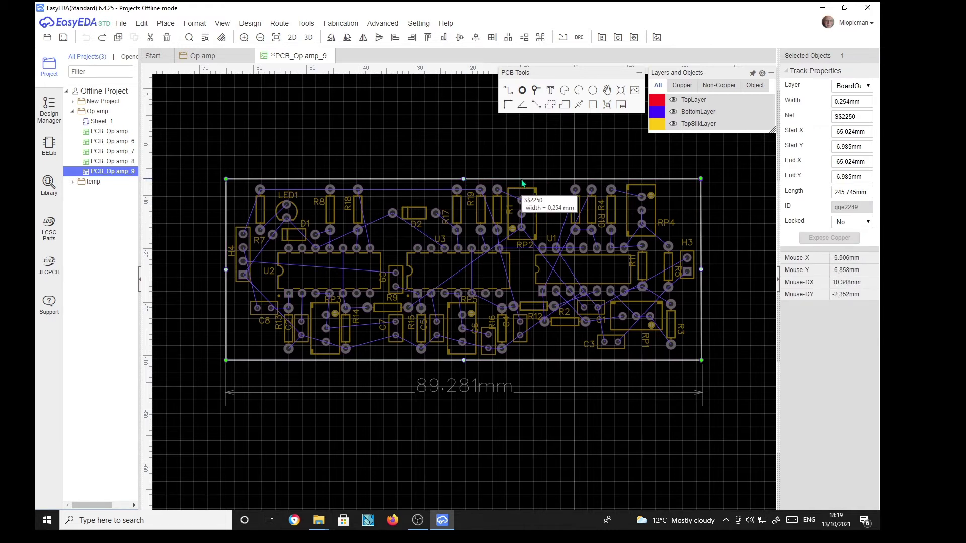
left_click_drag(521, 183, 522, 155)
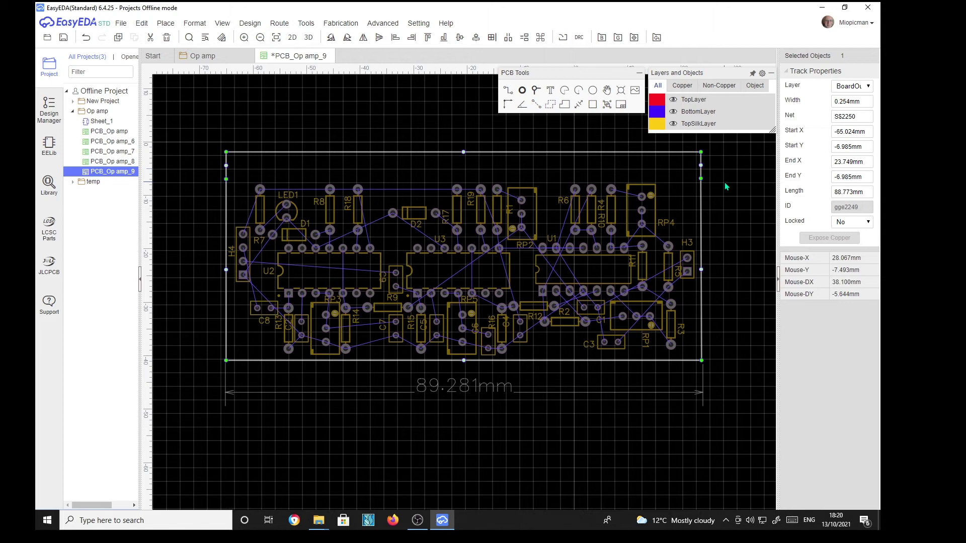
left_click(227, 302)
left_click_drag(227, 302, 206, 302)
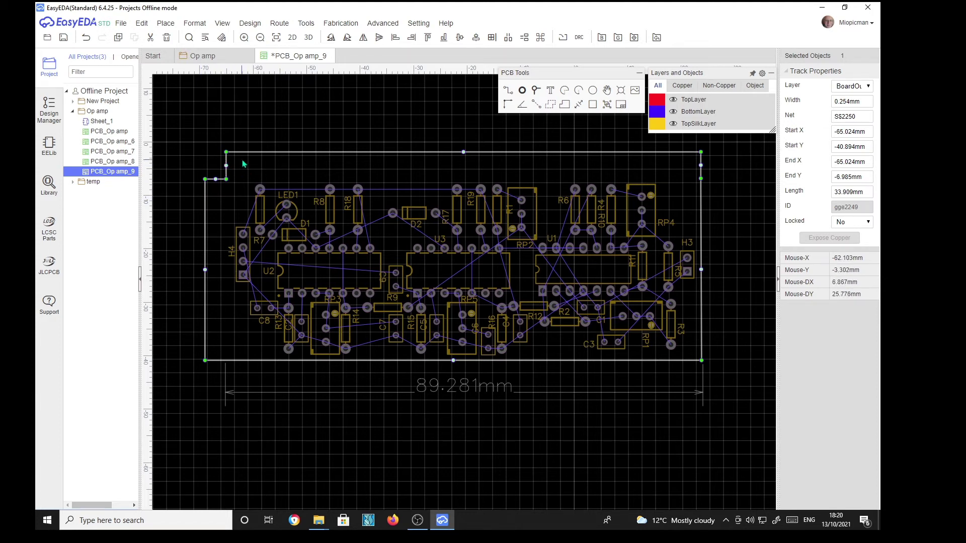
Push the top-left jog further left, undo the accidental point, and reselect the outline
left_click_drag(227, 162, 207, 161)
left_click_drag(206, 166, 186, 165)
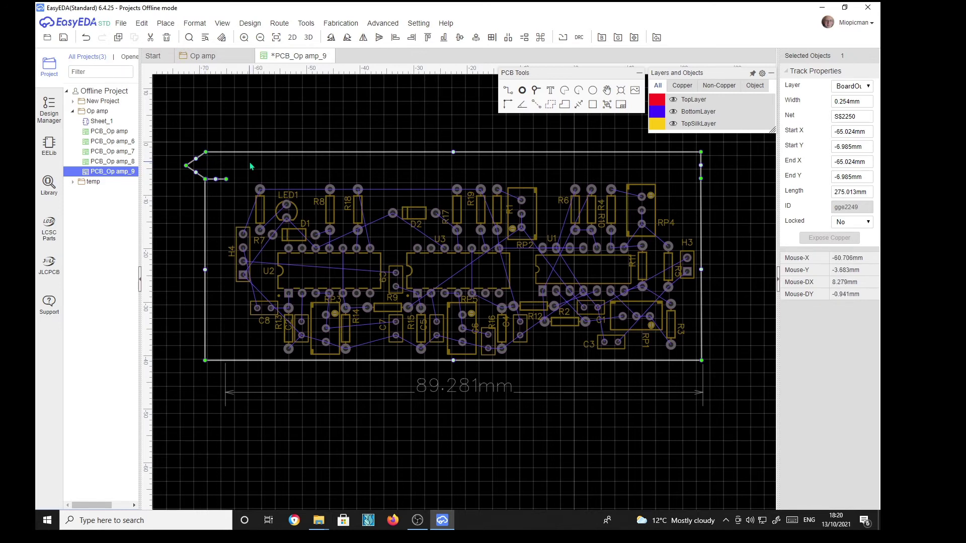
key("ctrl+z")
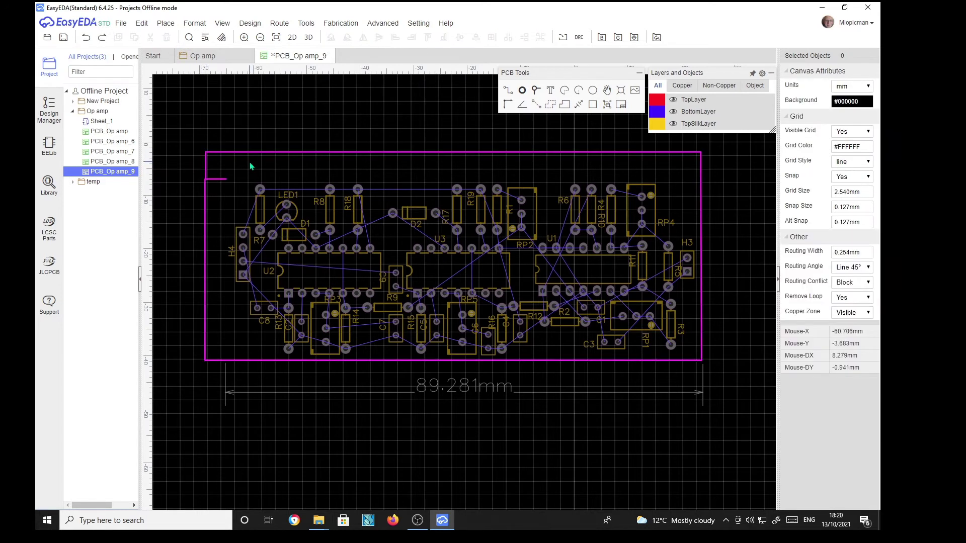
left_click(223, 181)
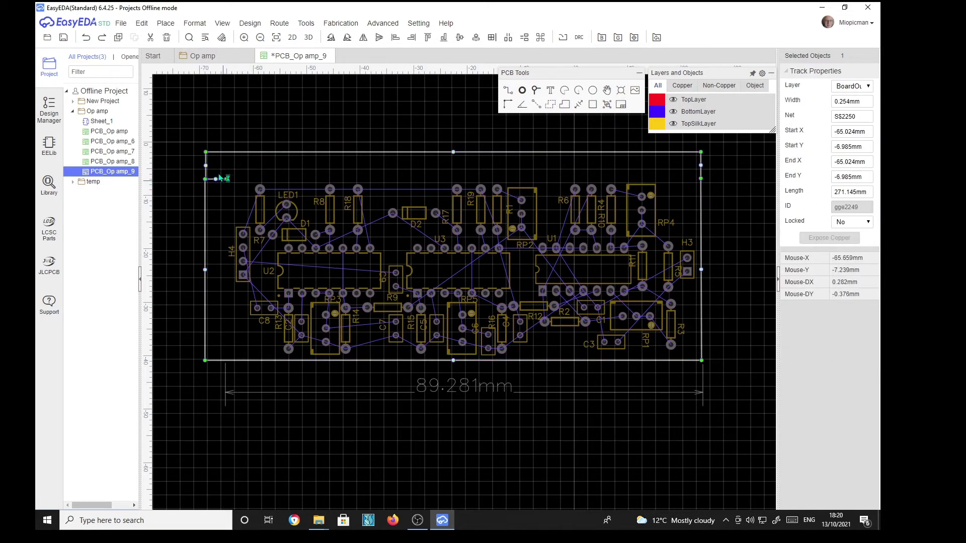
Zoom in and delete two nodes at the outline's top-left jog
scroll(211, 169, "up", 5)
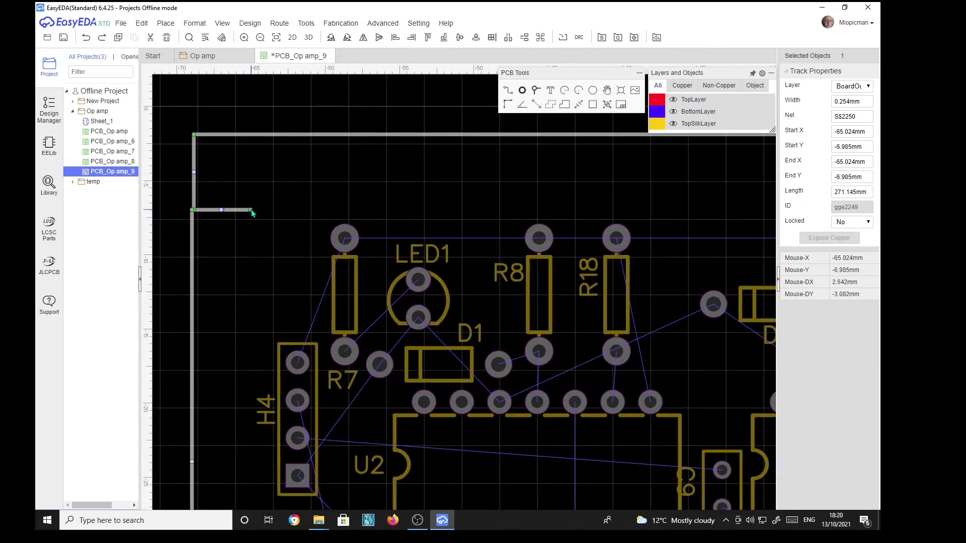
right_click(250, 210)
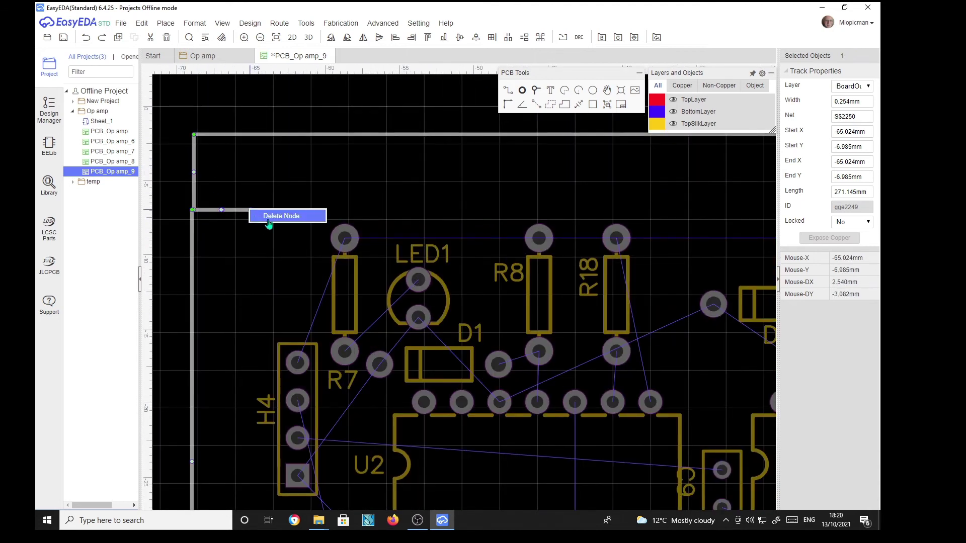
left_click(271, 220)
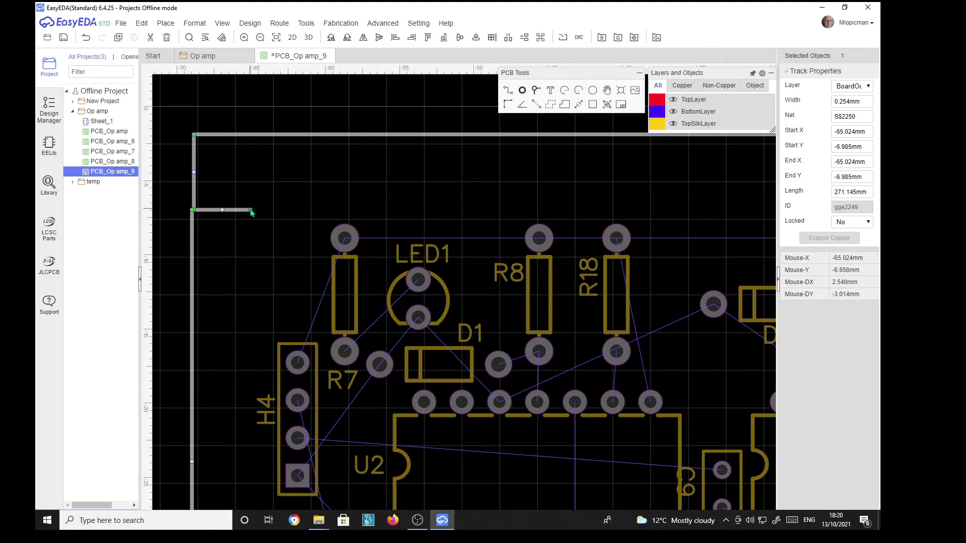
right_click(251, 213)
left_click(271, 219)
Drag outline segments and vertices into right-angle steps at the top-left corner
mouse_move(195, 189)
left_mouse_down()
mouse_move(252, 191)
mouse_move(210, 201)
mouse_move(212, 180)
mouse_move(211, 202)
mouse_move(200, 200)
left_mouse_up()
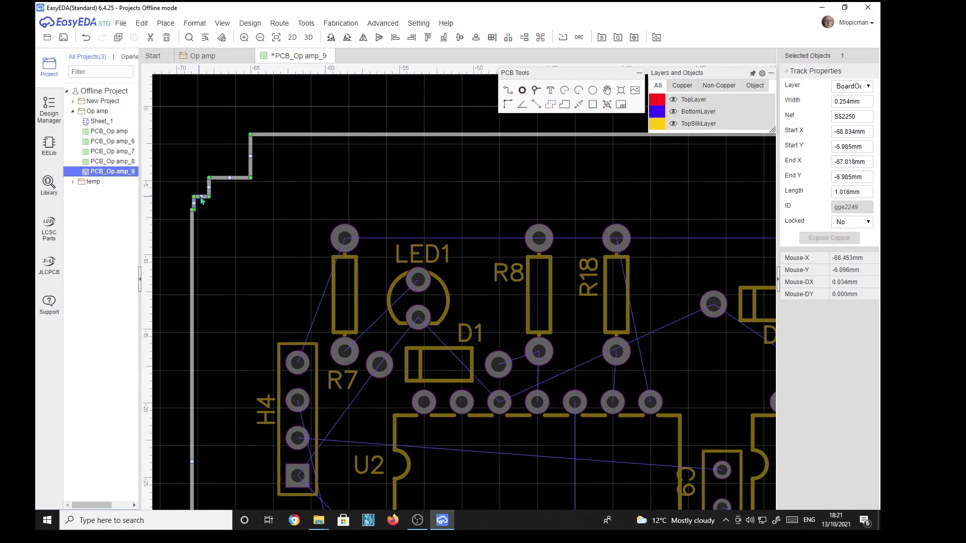
left_click_drag(210, 188, 230, 187)
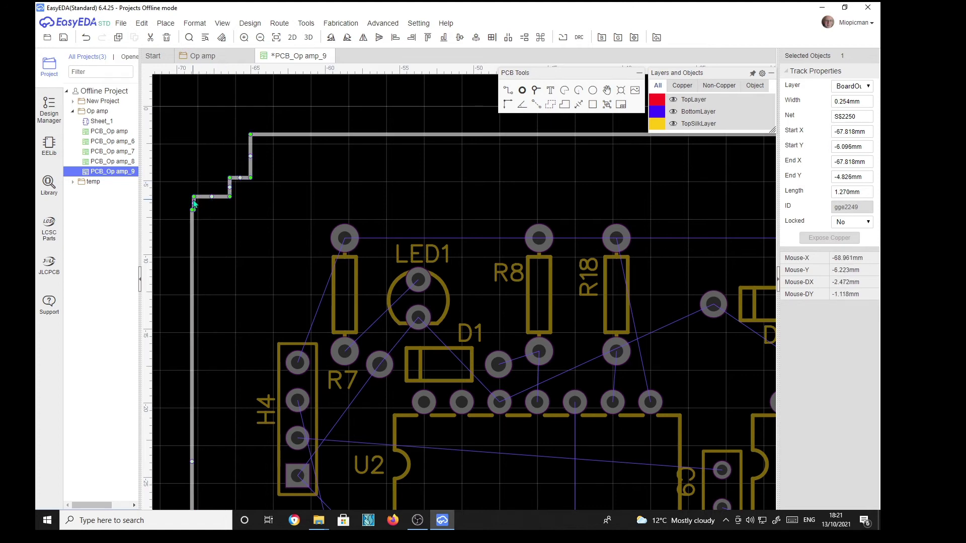
left_click_drag(195, 202, 210, 205)
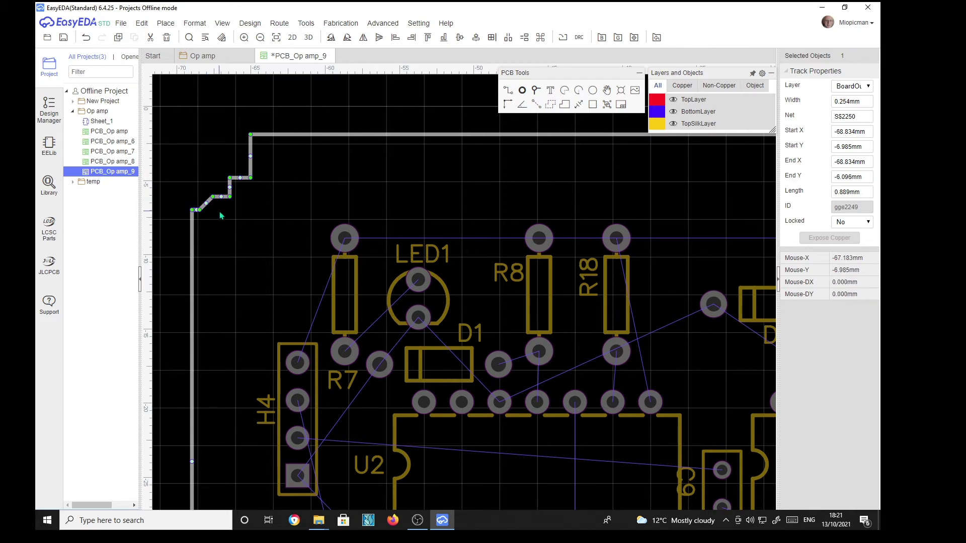
scroll(220, 216, "up", 4)
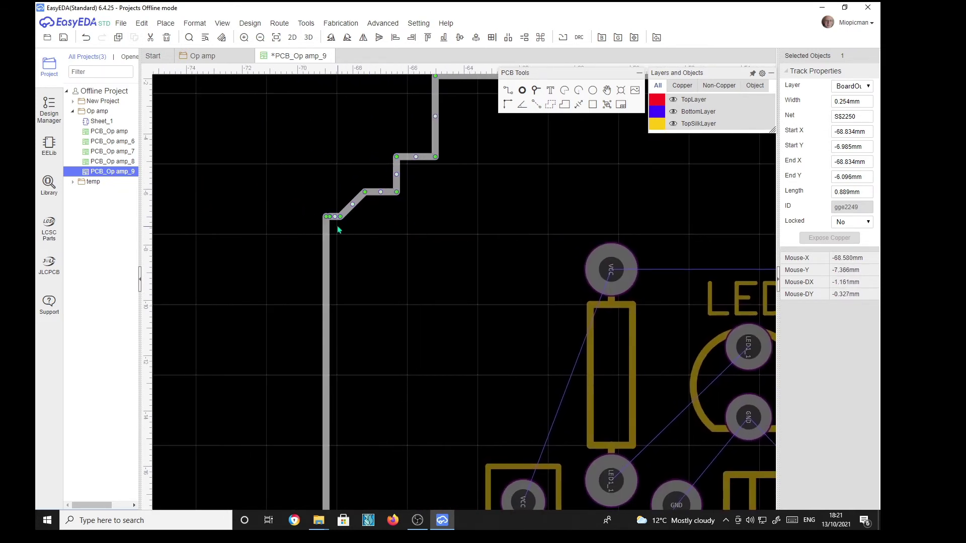
left_click_drag(334, 216, 330, 193)
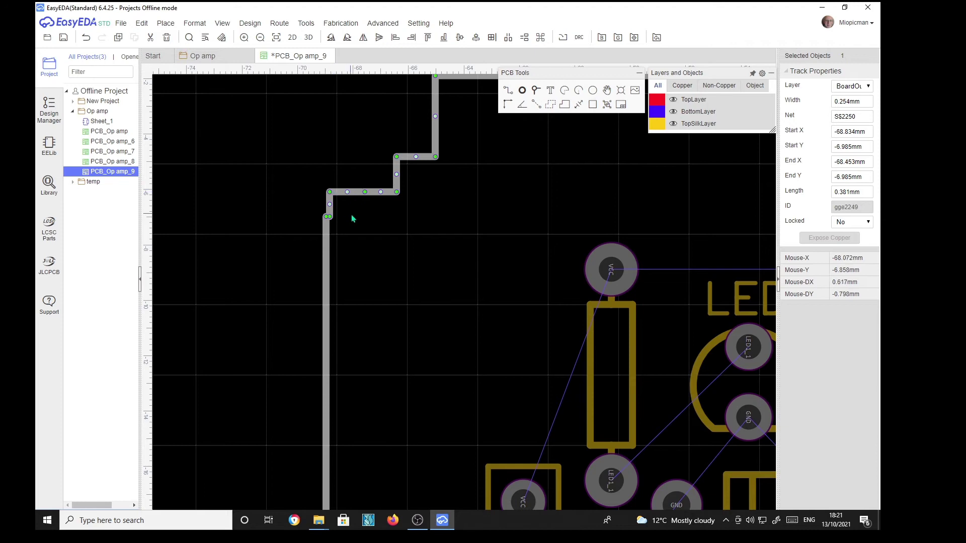
left_click(334, 193)
left_click_drag(331, 209, 348, 210)
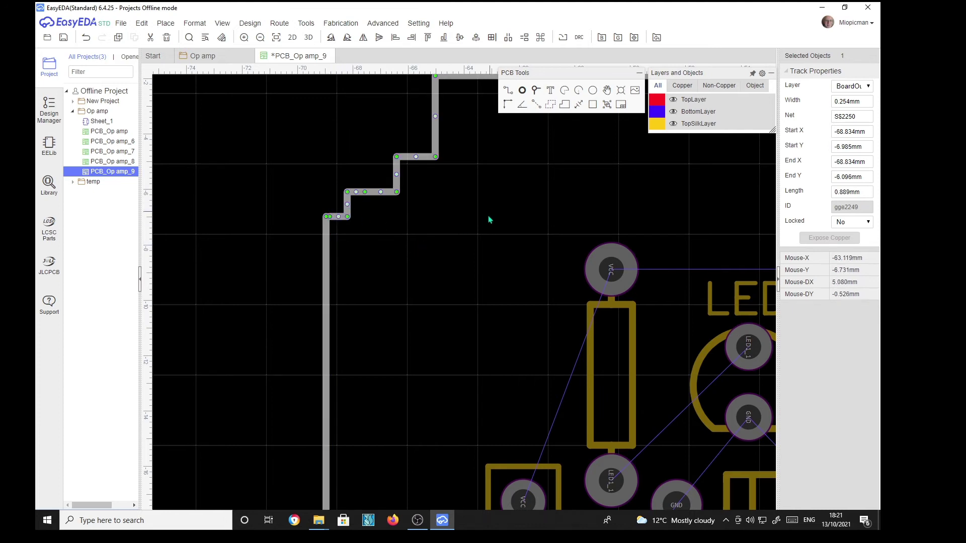
right_click_drag(487, 218, 394, 309)
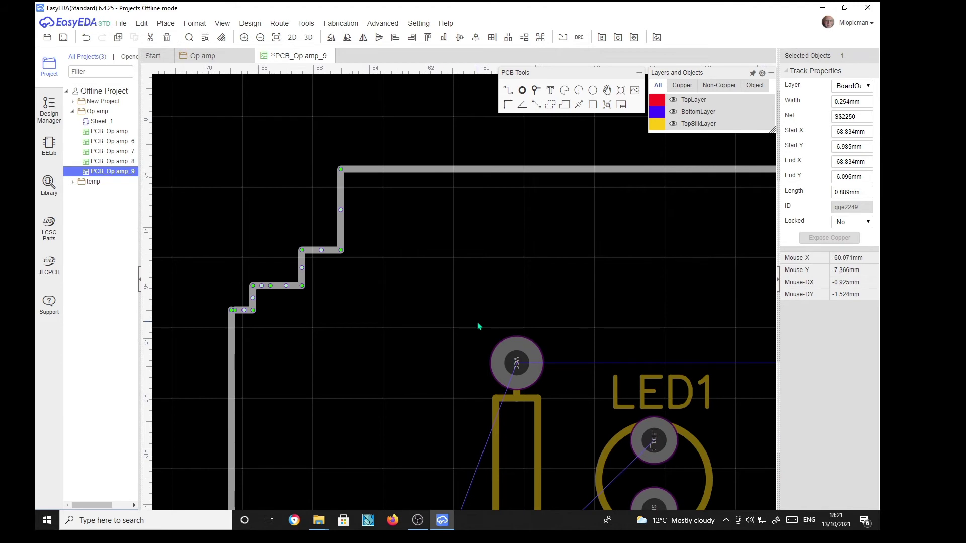
Delete the upper and lower corner nodes so the top-left corner becomes a diagonal
right_click(341, 249)
left_click(380, 257)
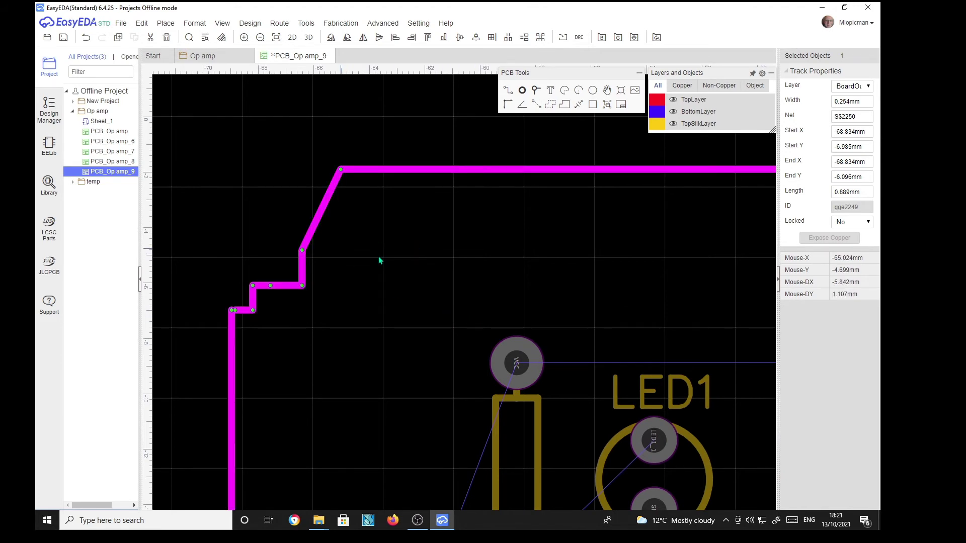
left_click(303, 289)
right_click(303, 289)
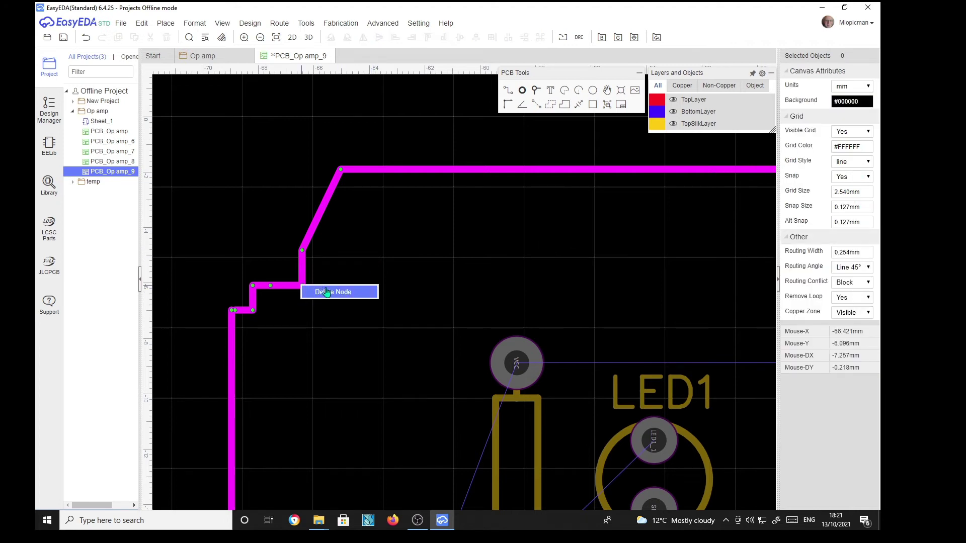
left_click(326, 293)
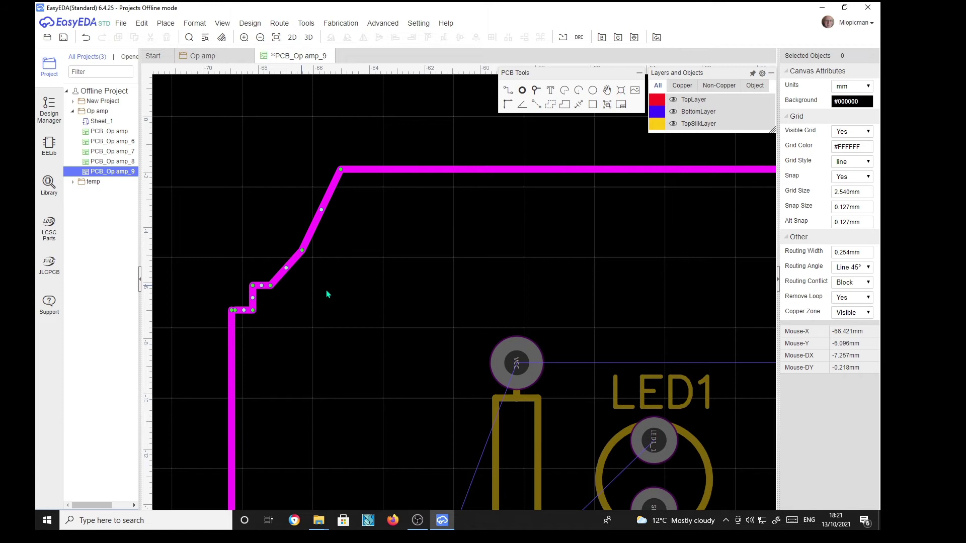
Remove the step node and middle node, merging the diagonals into one straight edge
right_click(269, 287)
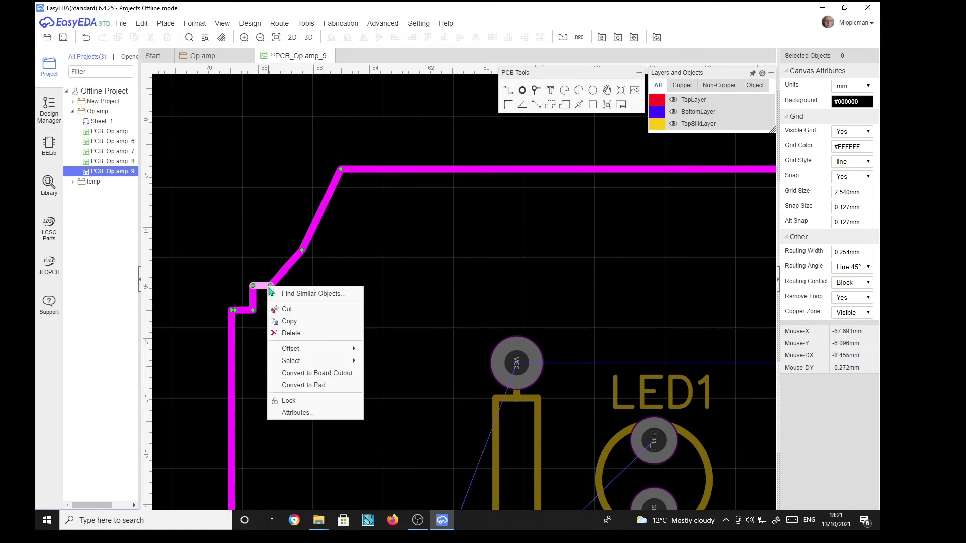
left_click(378, 276)
left_click(259, 288)
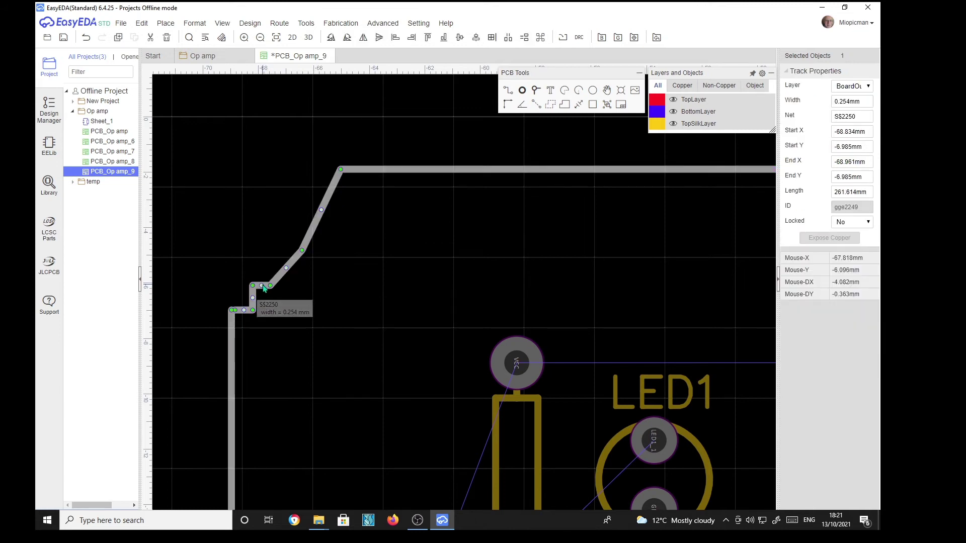
right_click(271, 287)
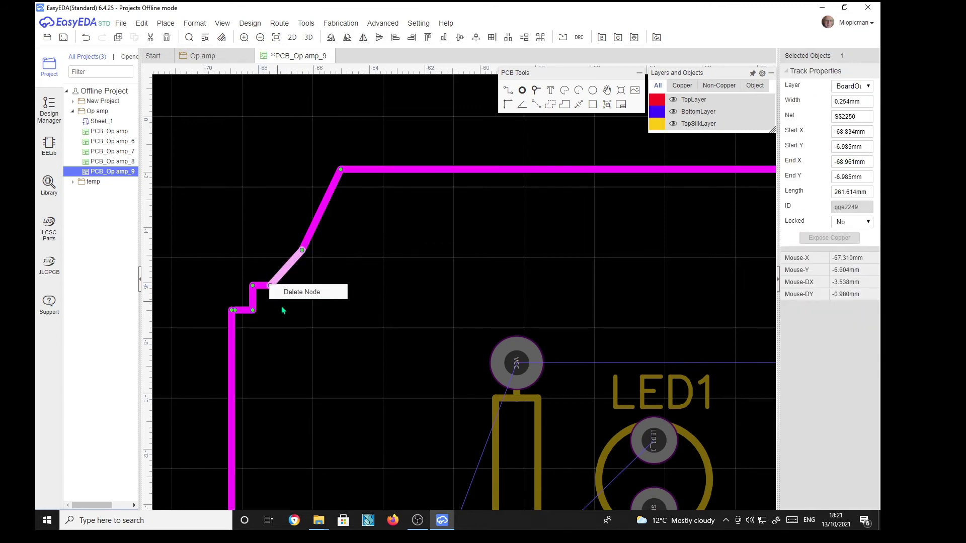
left_click(295, 296)
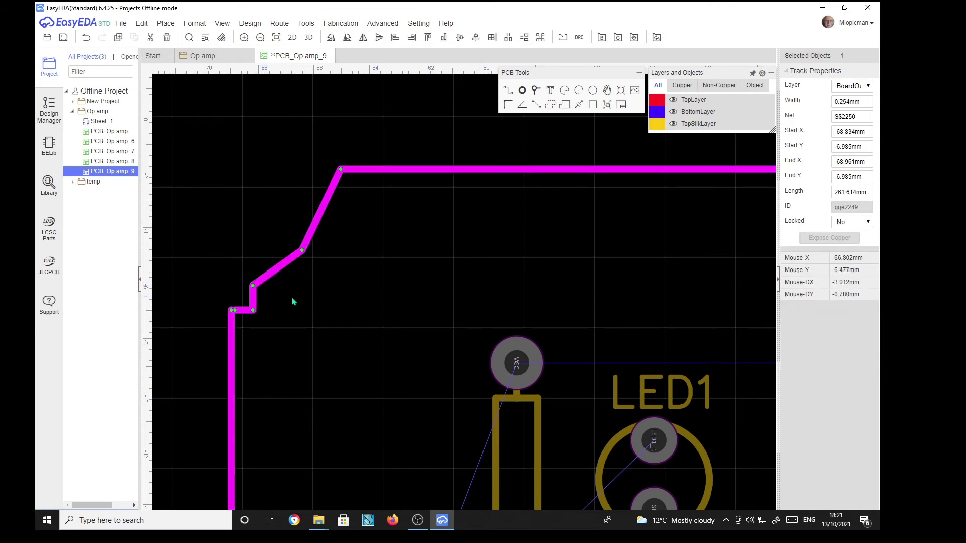
right_click(301, 251)
left_click(328, 264)
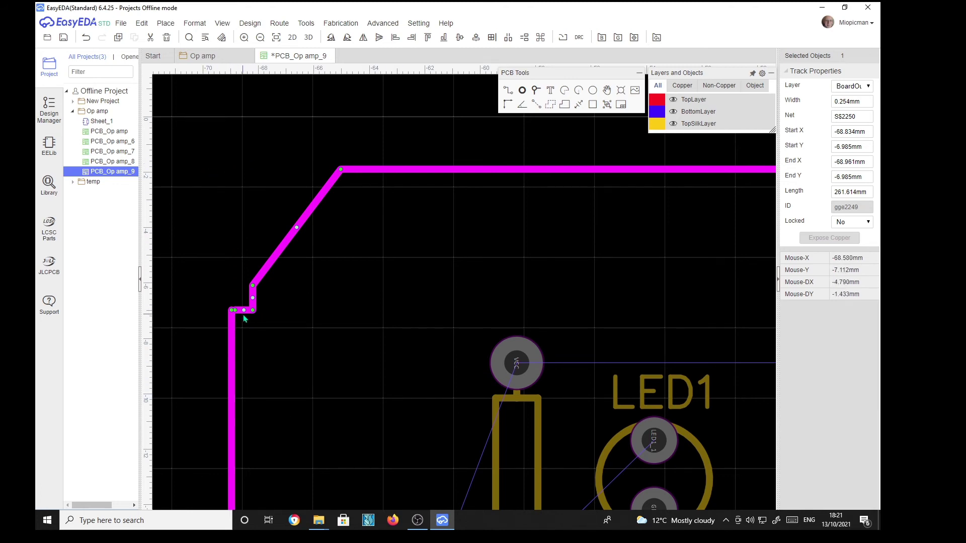
Raise the small horizontal jog, delete its corner node, and join the stub to the left edge
left_click_drag(243, 313, 244, 276)
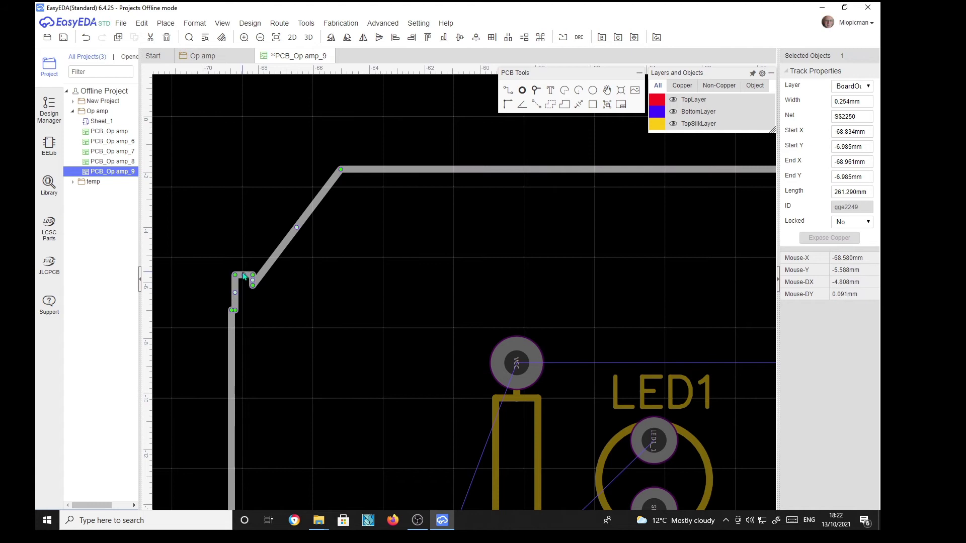
right_click(236, 312)
left_click(262, 317)
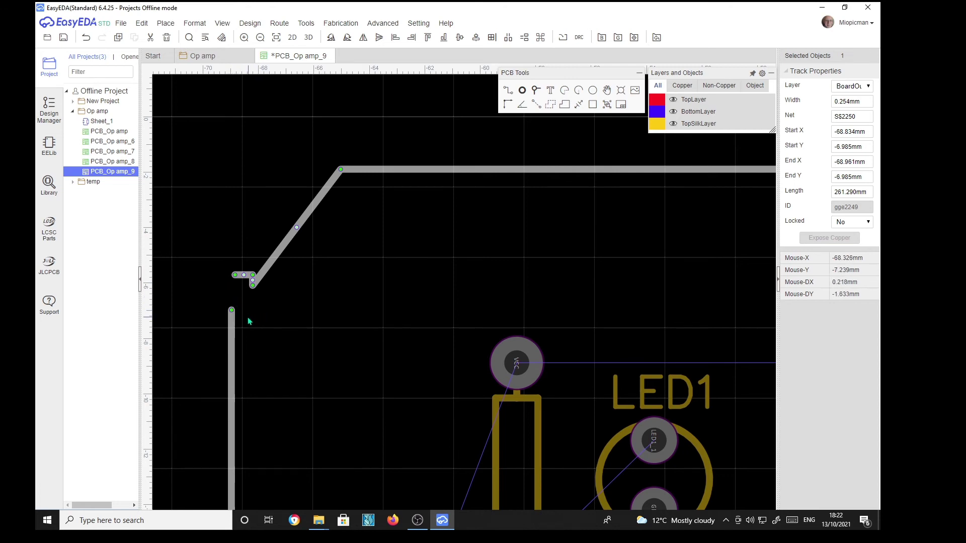
left_click_drag(235, 276, 231, 310)
Turn the joining piece into a right-angled step, undoing the accidental leftward notch
left_click_drag(242, 292, 232, 286)
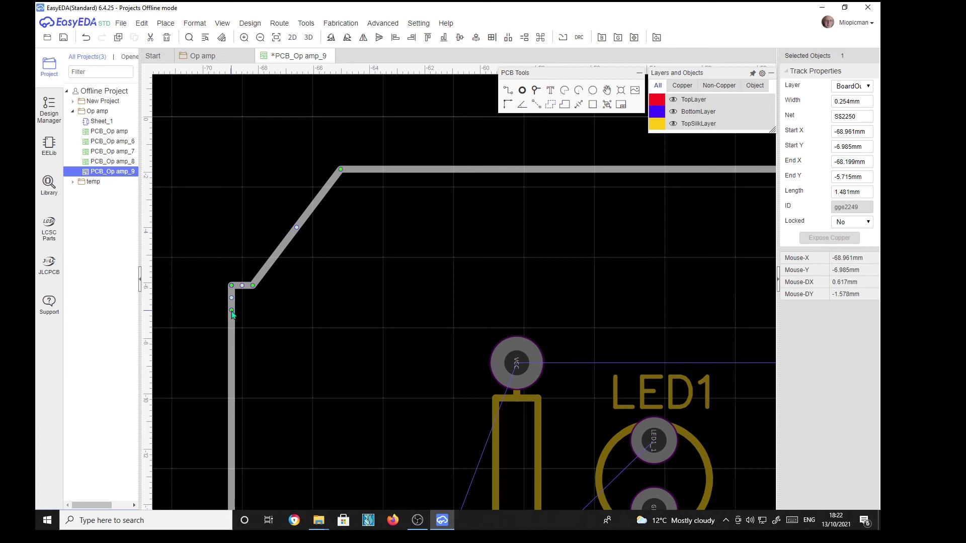
left_click_drag(232, 300, 204, 295)
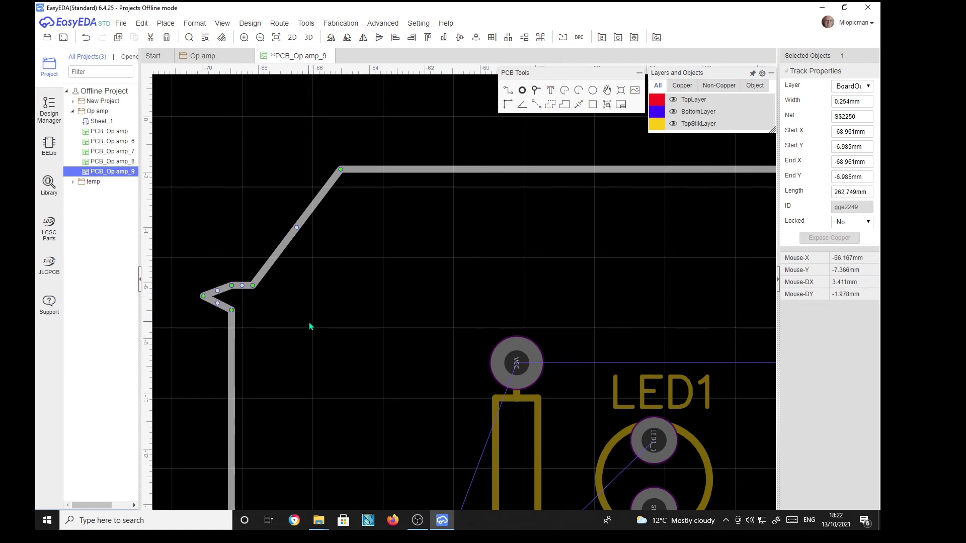
key("ctrl+z")
left_click(232, 320)
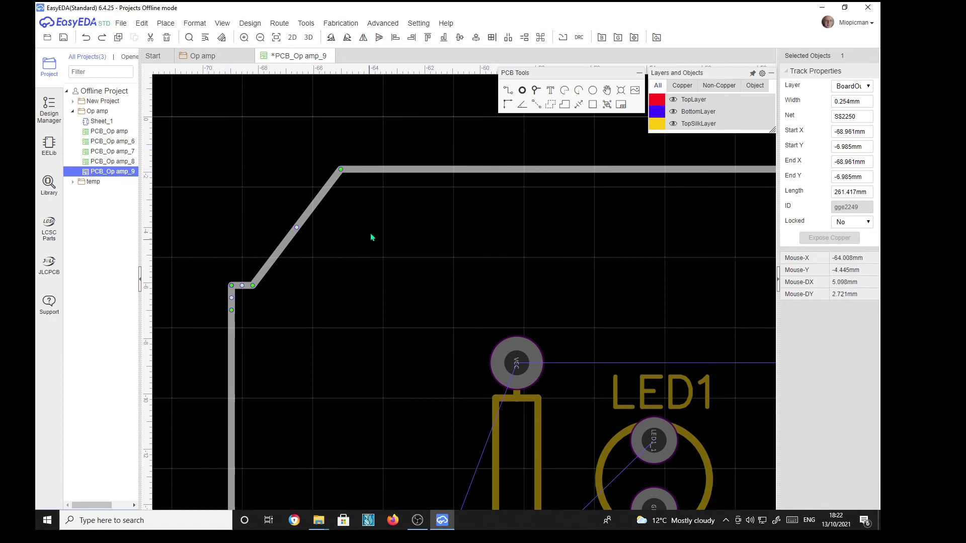
left_click(382, 170)
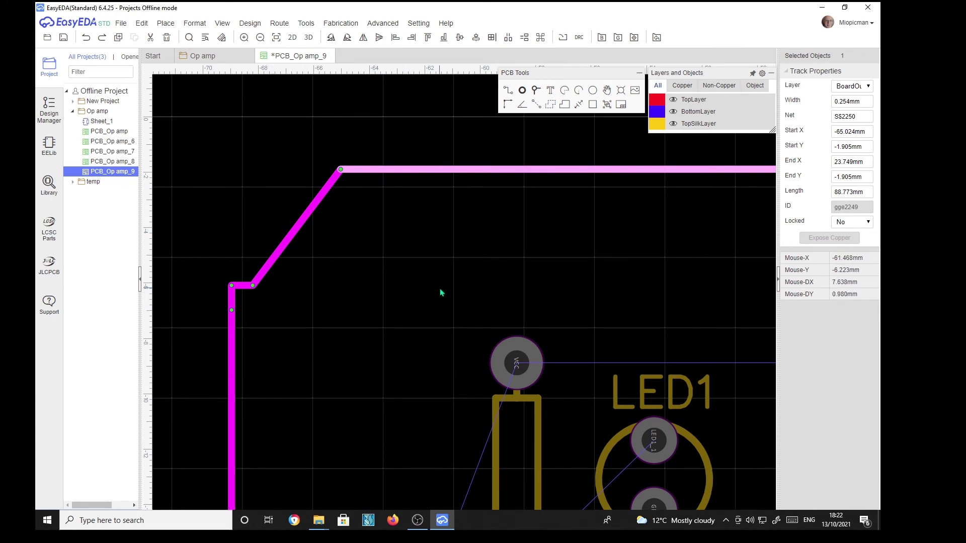
Zoom out to the whole board and undo the corner edits, restoring a plain rectangular outline
right_click_drag(494, 293, 388, 295)
scroll(421, 280, "up", 1)
scroll(441, 301, "down", 1)
scroll(441, 301, "down", 3)
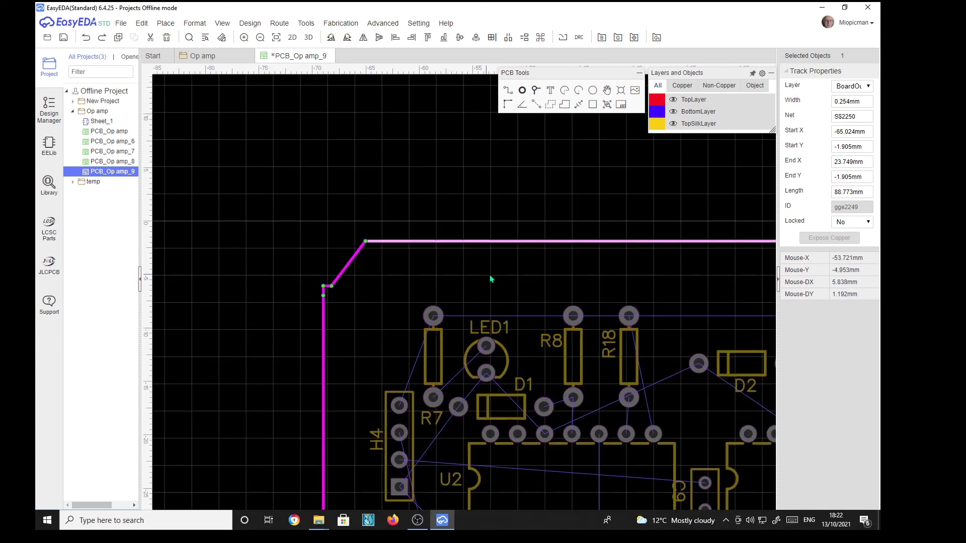
scroll(384, 243, "down", 3)
right_click_drag(432, 229, 426, 161)
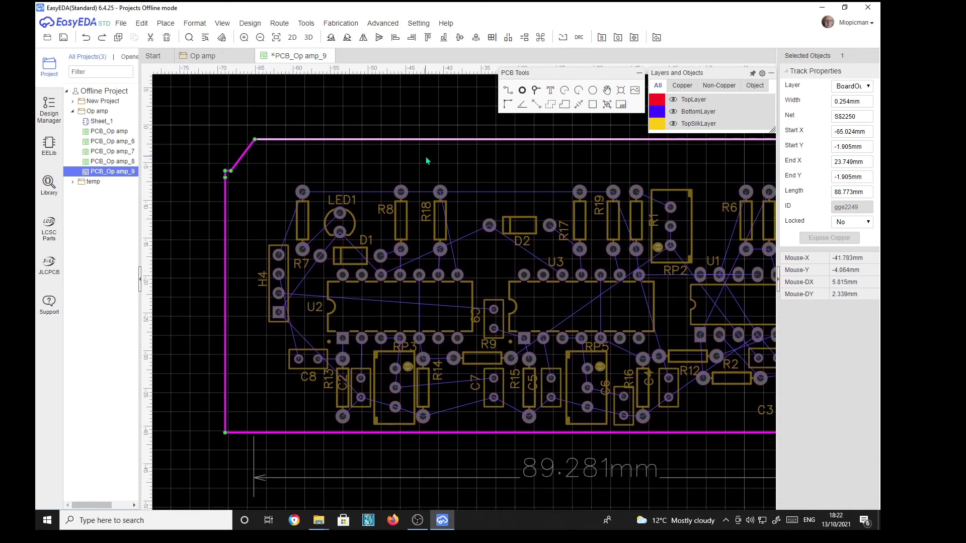
left_click(241, 183)
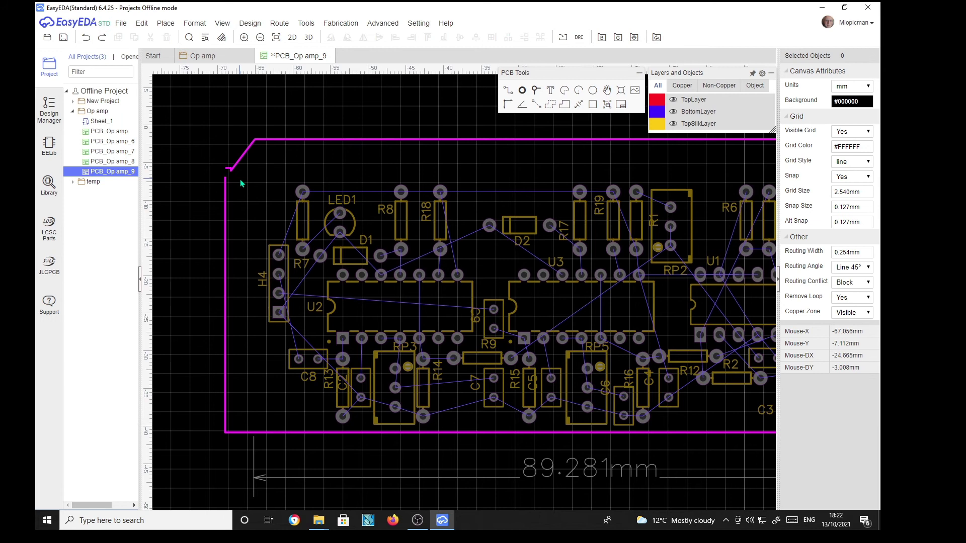
key("ctrl+z")
key("ctrl+z")
key("ctrl+z")
key("ctrl+z")
key("ctrl+z")
key("ctrl+z")
key("ctrl+z")
key("ctrl+z")
key("ctrl+z")
key("ctrl+z")
key("ctrl+z")
key("ctrl+z")
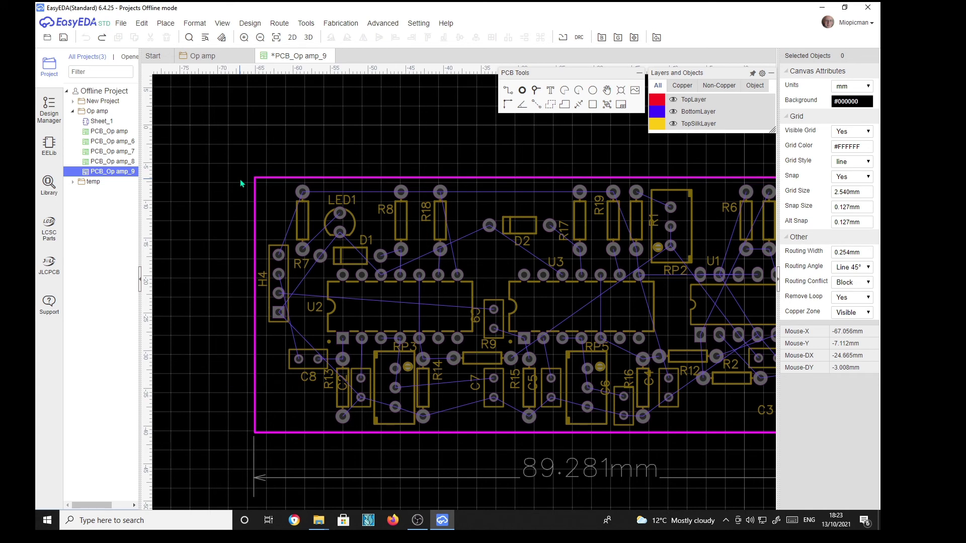
Drag the outline's right edge rightward, bringing its total length to 265.176 mm
right_click_drag(392, 153, 311, 143)
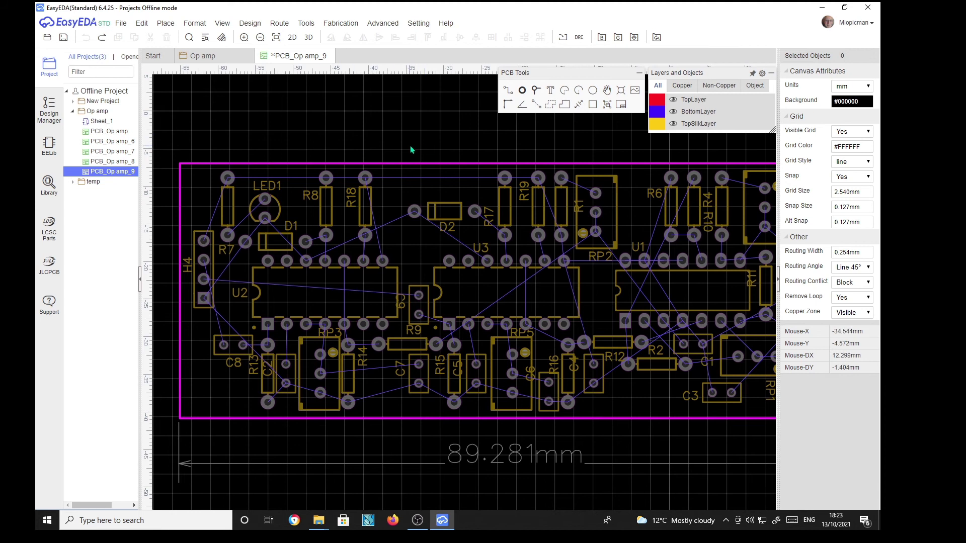
scroll(410, 150, "down", 1)
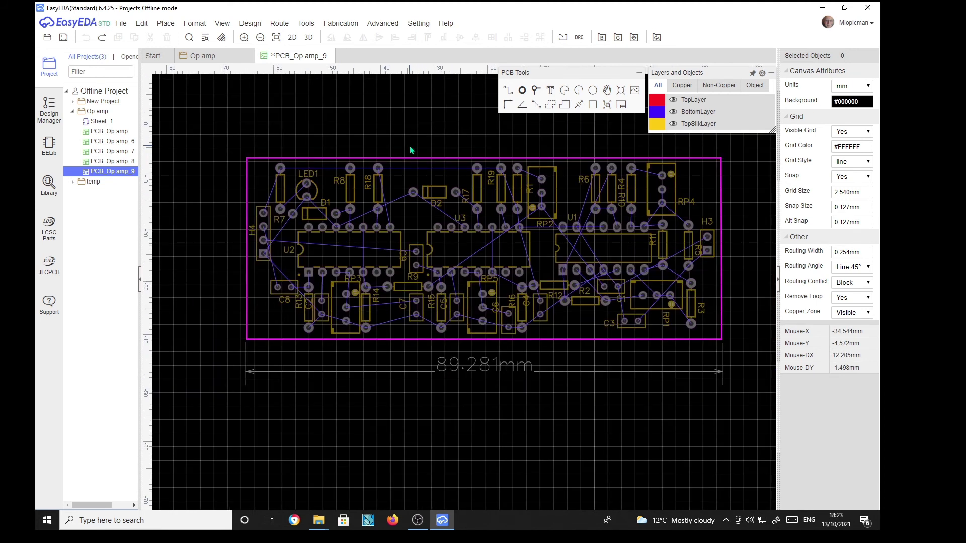
right_click_drag(408, 132, 371, 209)
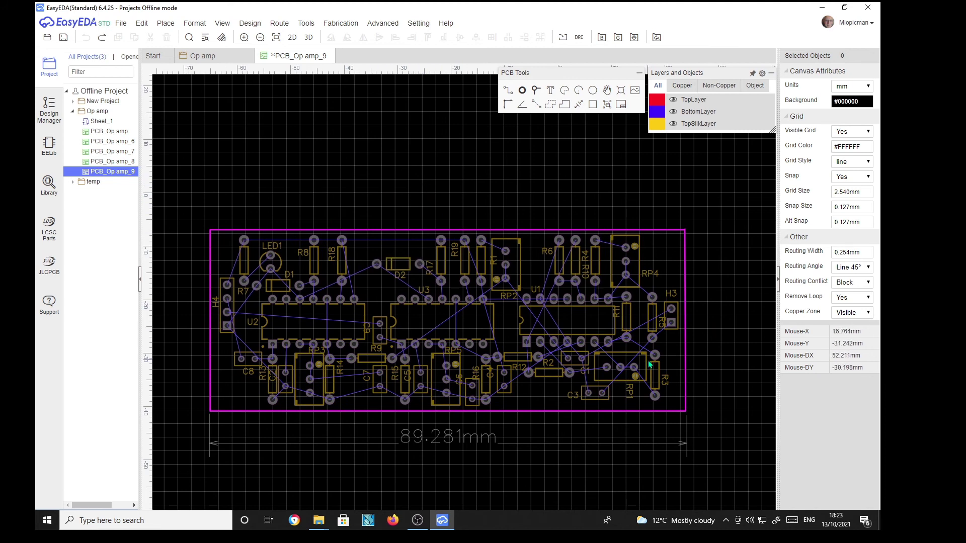
left_click(687, 276)
left_click_drag(687, 276, 736, 271)
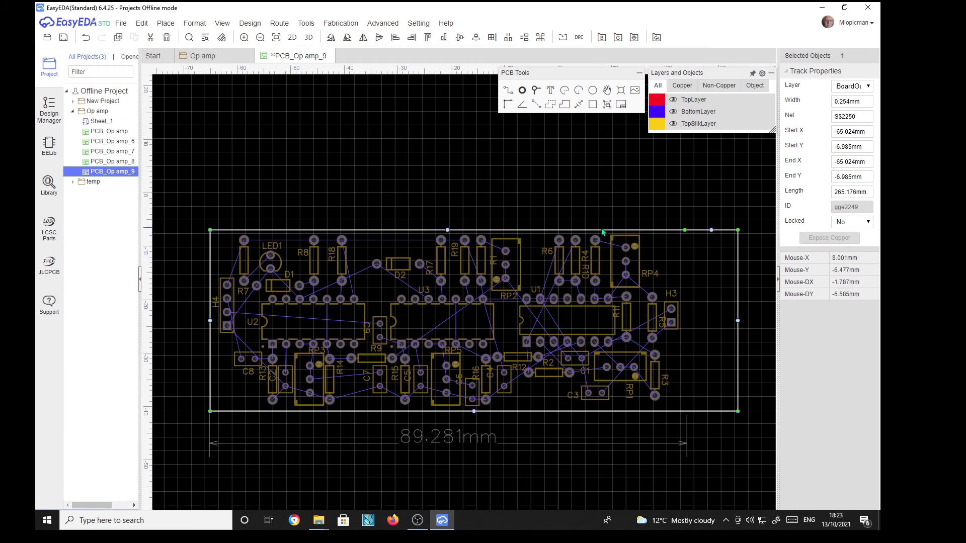
Drag the outline's bottom edge down to add margin beneath the components
key("Escape")
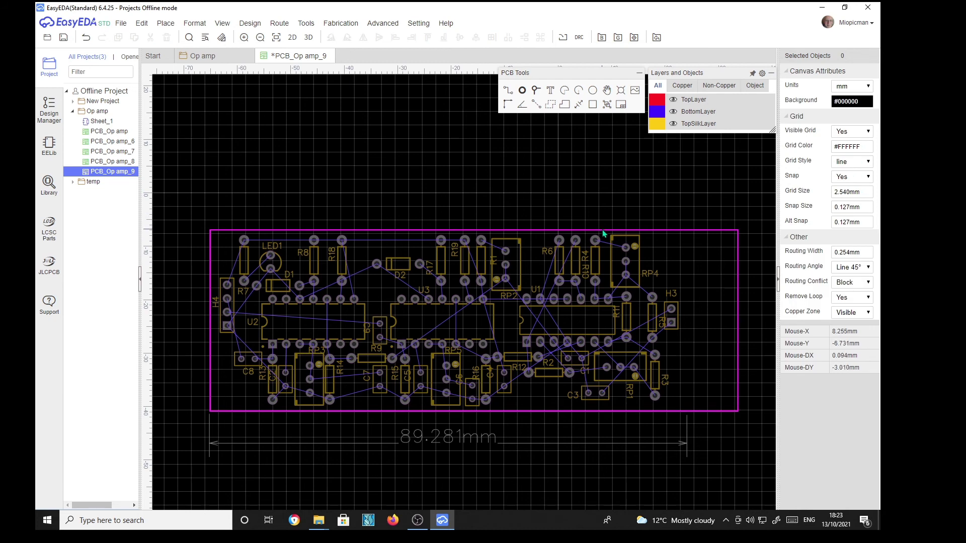
left_click(603, 231)
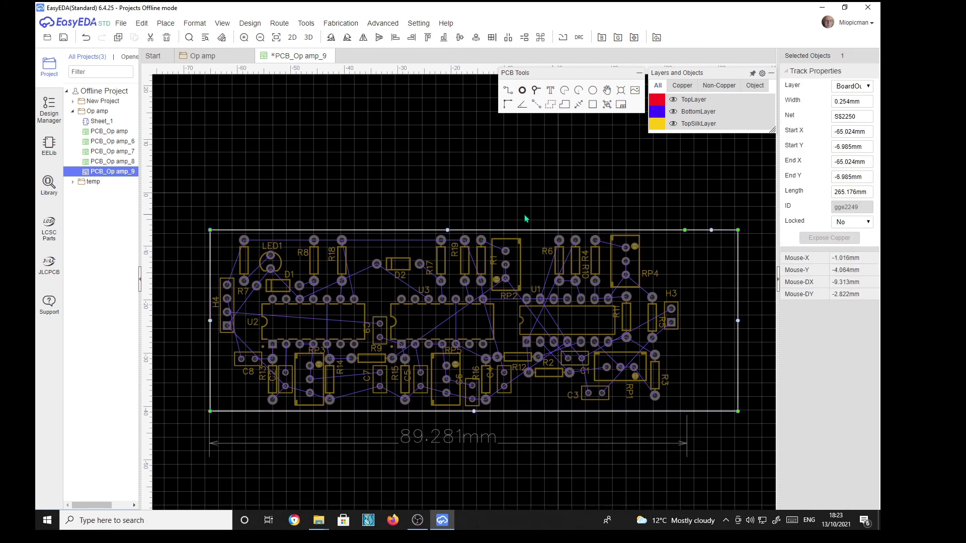
left_click(532, 233)
left_click(529, 233)
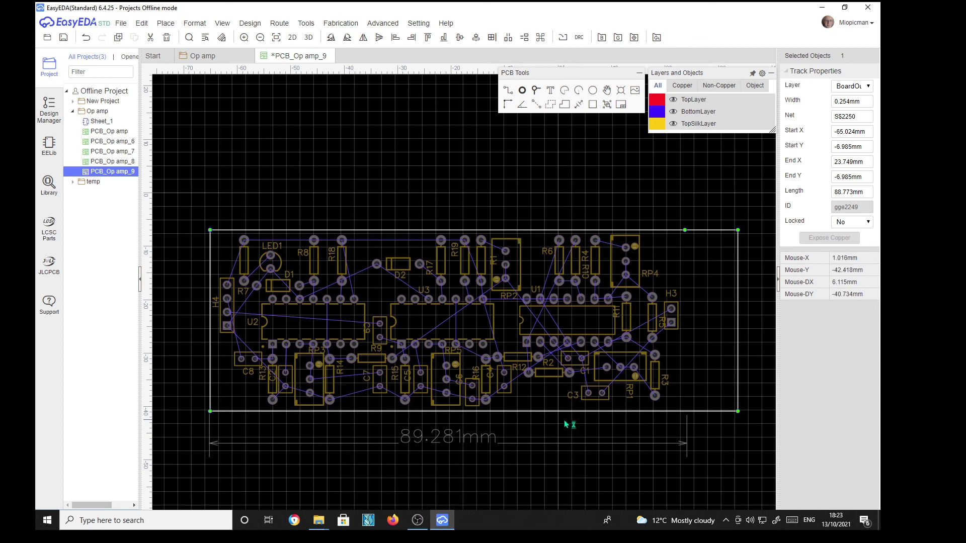
mouse_move(566, 415)
left_mouse_down()
mouse_move(568, 466)
mouse_move(567, 418)
left_mouse_up()
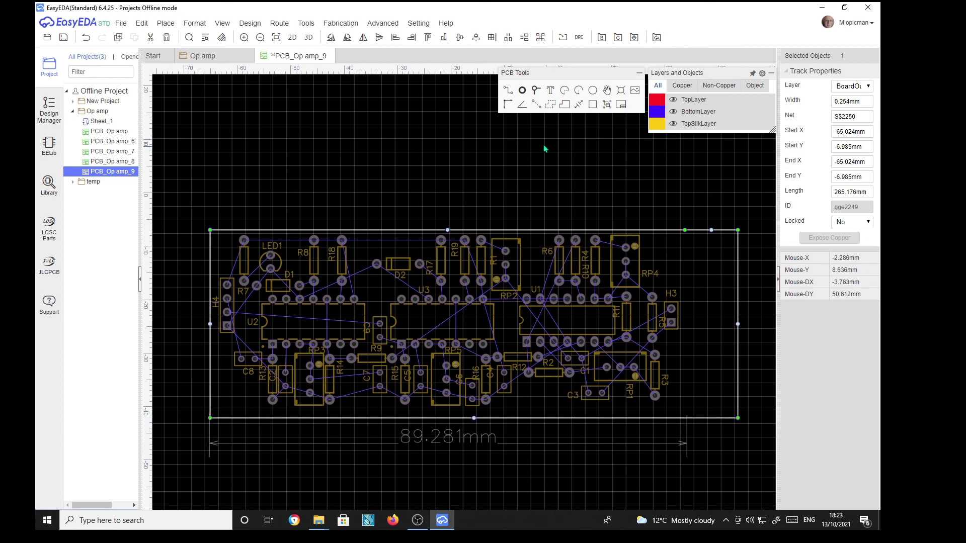
left_click(545, 232)
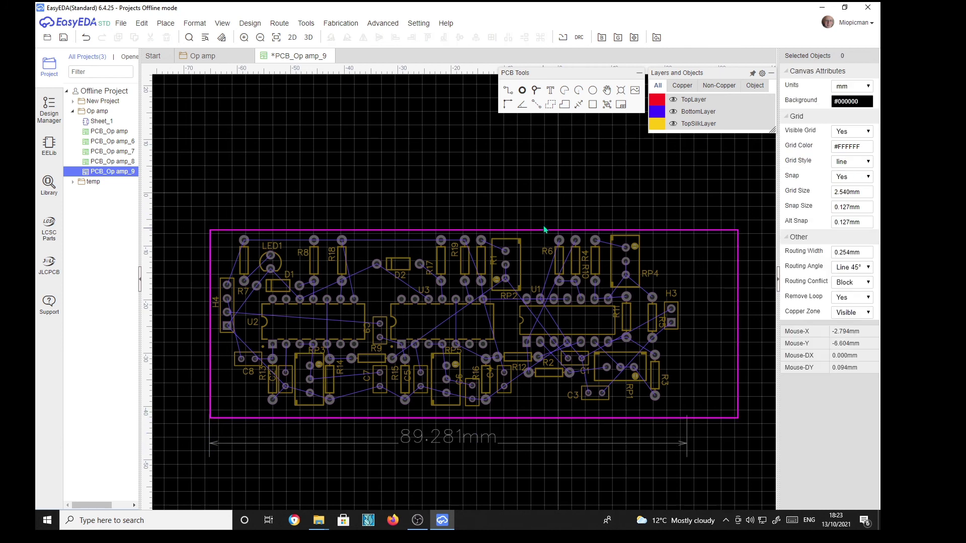
Drag the left edge leftward, leaving a raised top-left step; the outline totals 279.400 mm
left_click(539, 231)
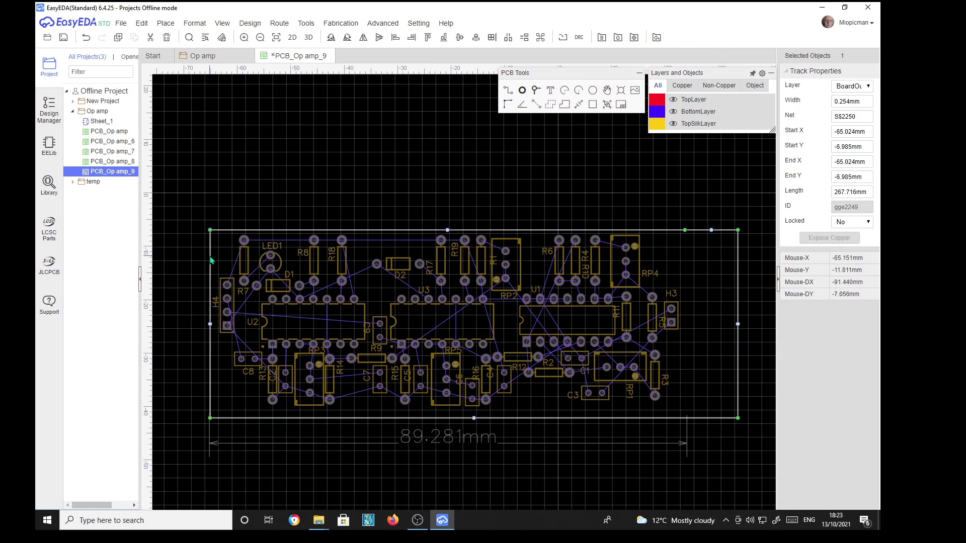
left_click_drag(211, 261, 204, 200)
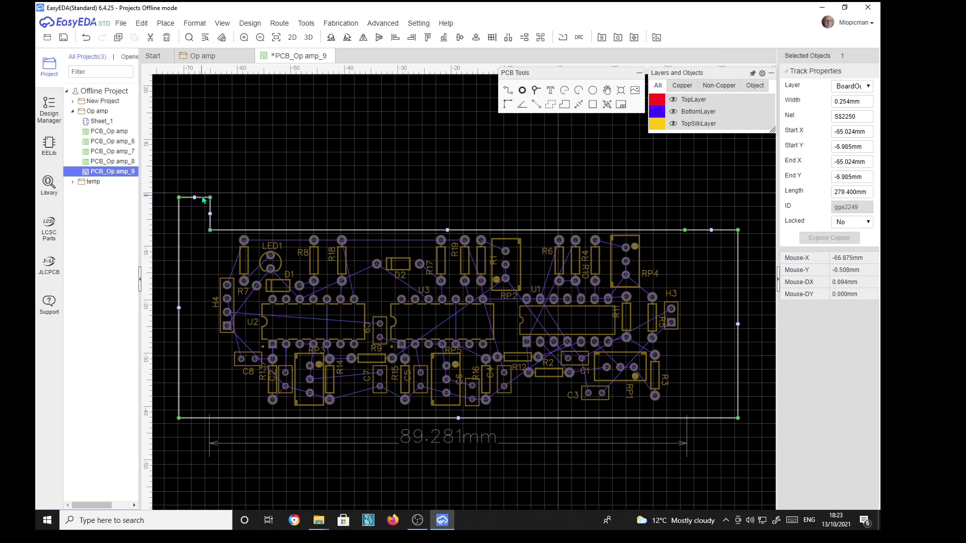
left_click(243, 227)
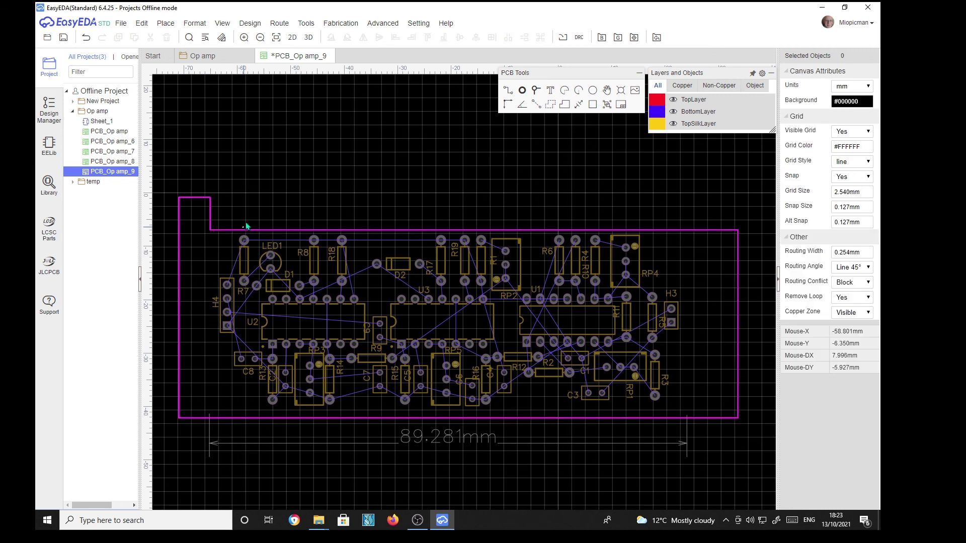
Nudge the left edge in, right edge out, and settle the bottom edge at Y -46.101 mm
left_click(254, 233)
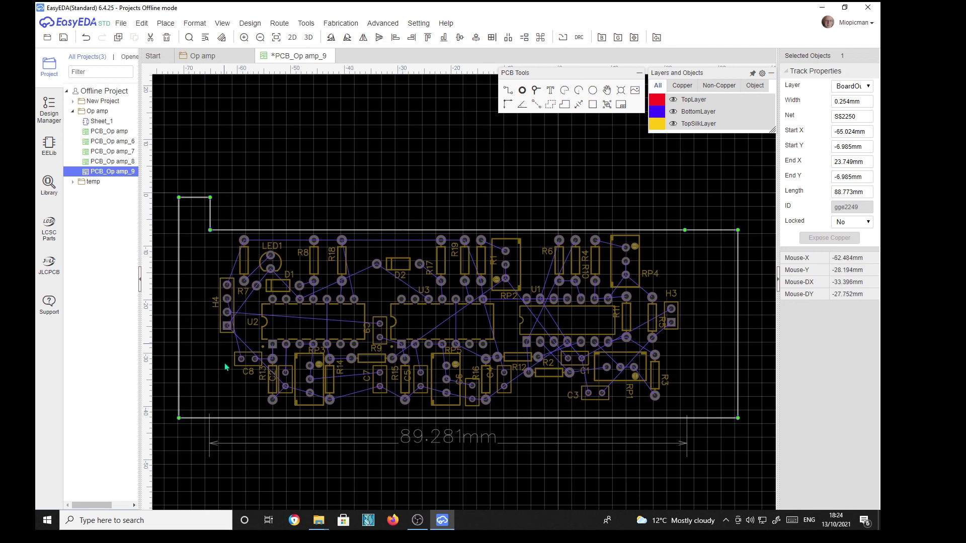
left_click_drag(240, 420, 244, 429)
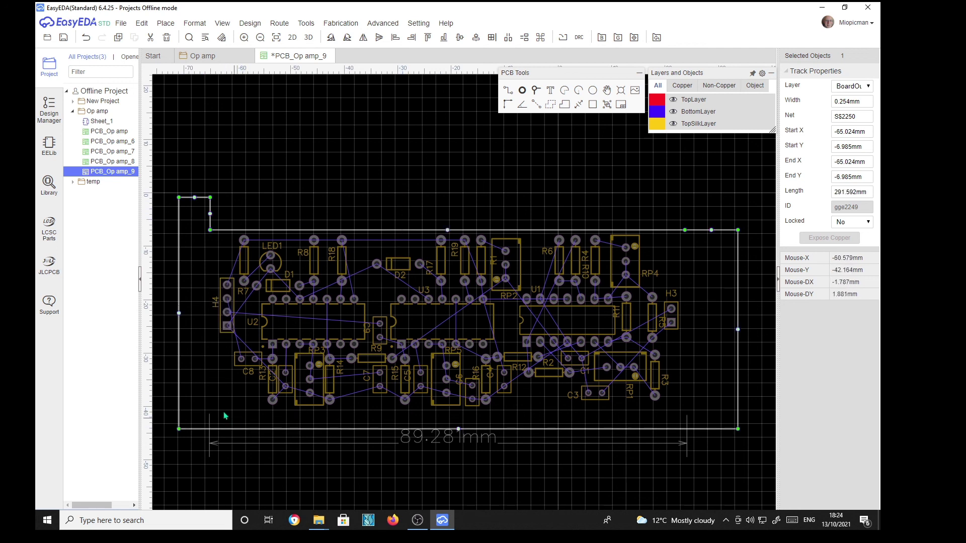
left_click_drag(181, 393, 196, 395)
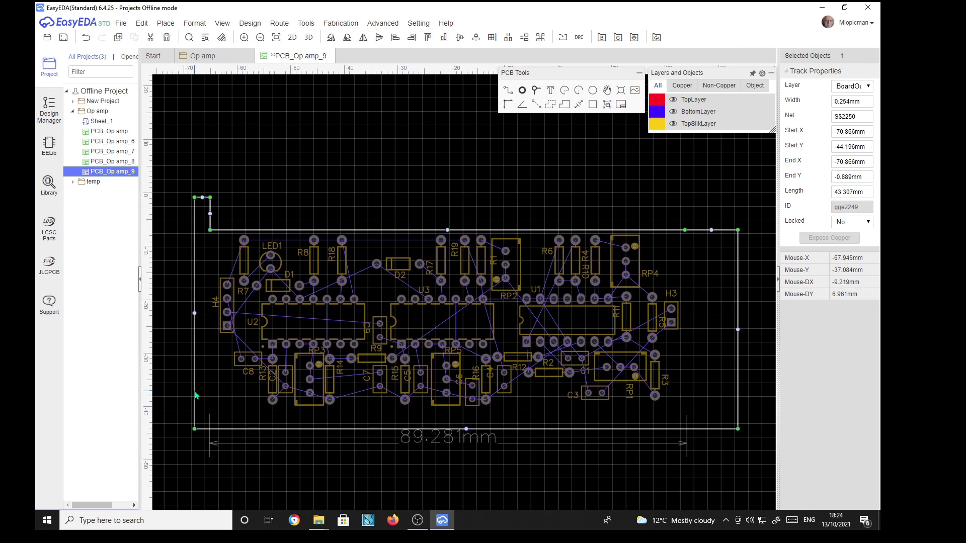
mouse_move(738, 396)
left_mouse_down()
mouse_move(722, 397)
mouse_move(751, 397)
left_mouse_up()
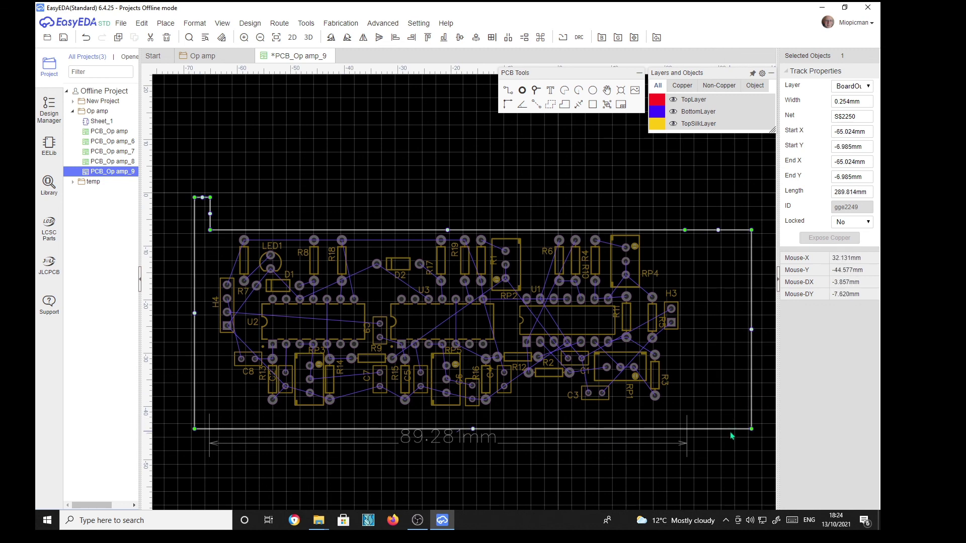
mouse_move(731, 432)
left_mouse_down()
mouse_move(732, 440)
mouse_move(731, 422)
mouse_move(734, 436)
left_mouse_up()
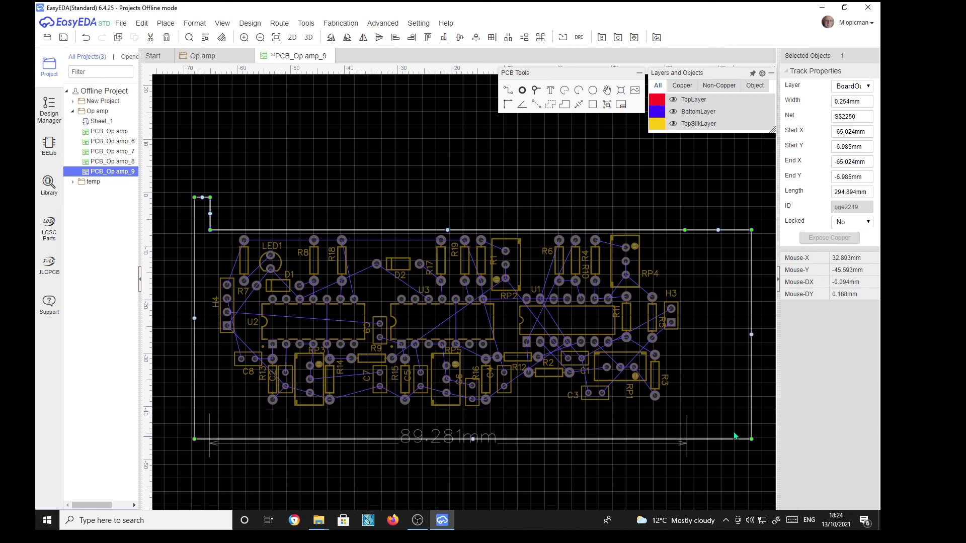
left_click(707, 232)
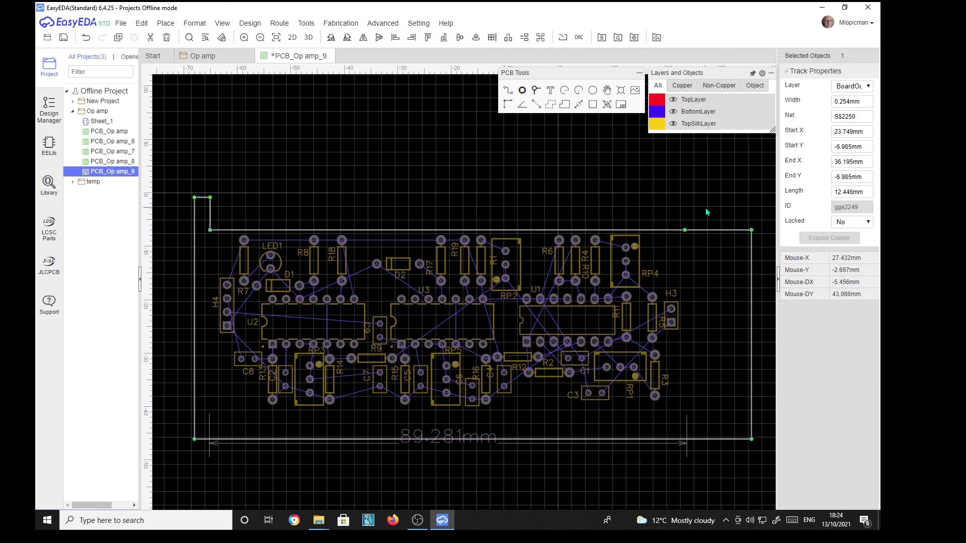
left_click(672, 232)
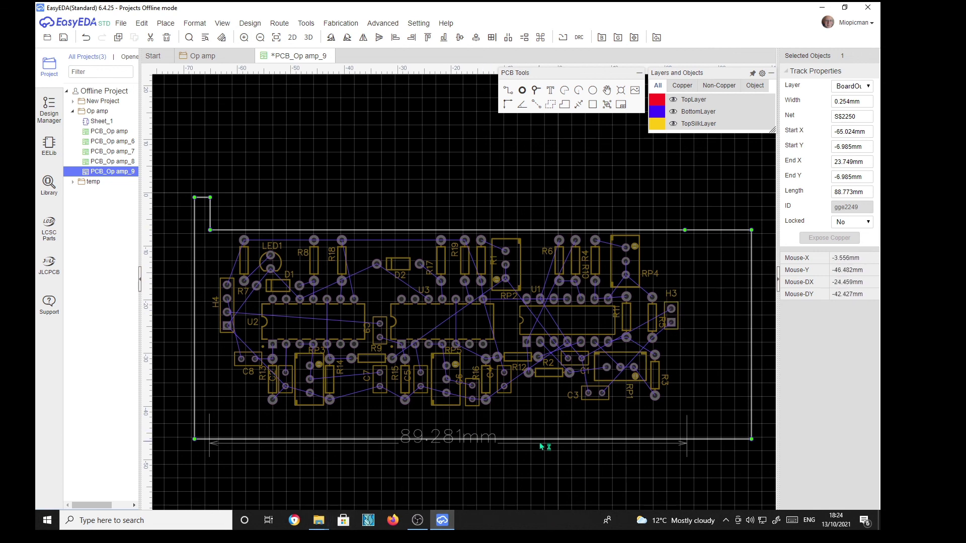
left_click_drag(542, 441, 530, 419)
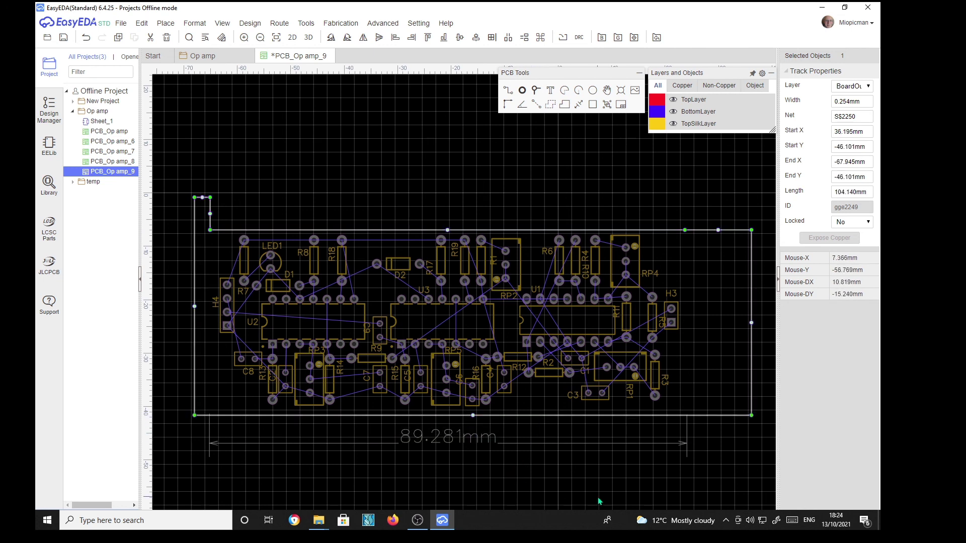